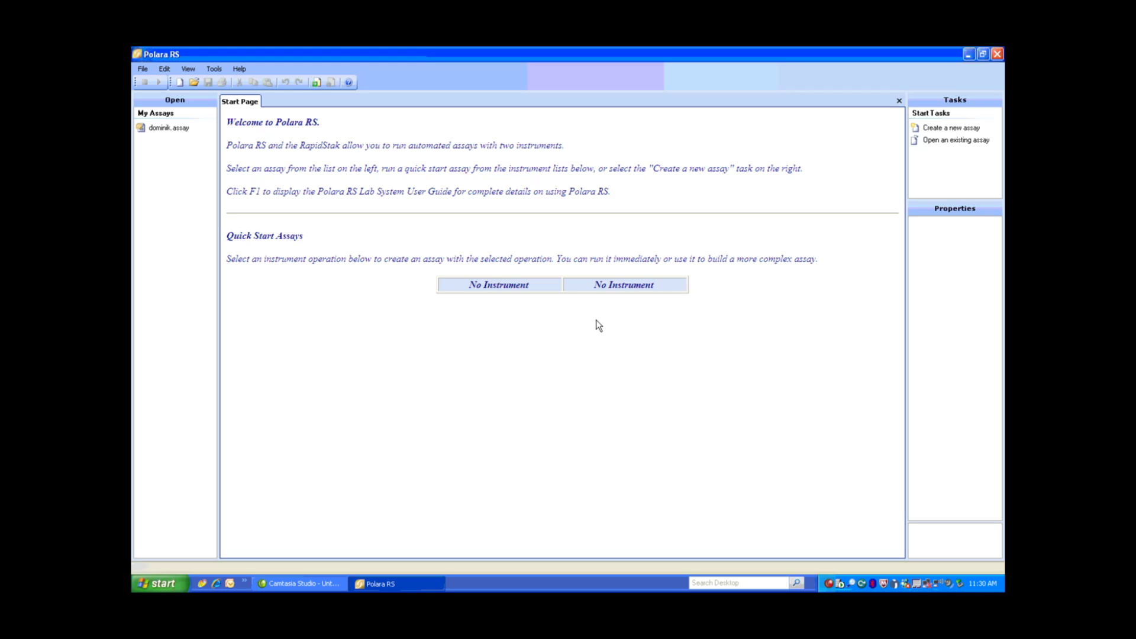
Step: Open the Equipment tab of the program options
left_click(213, 69)
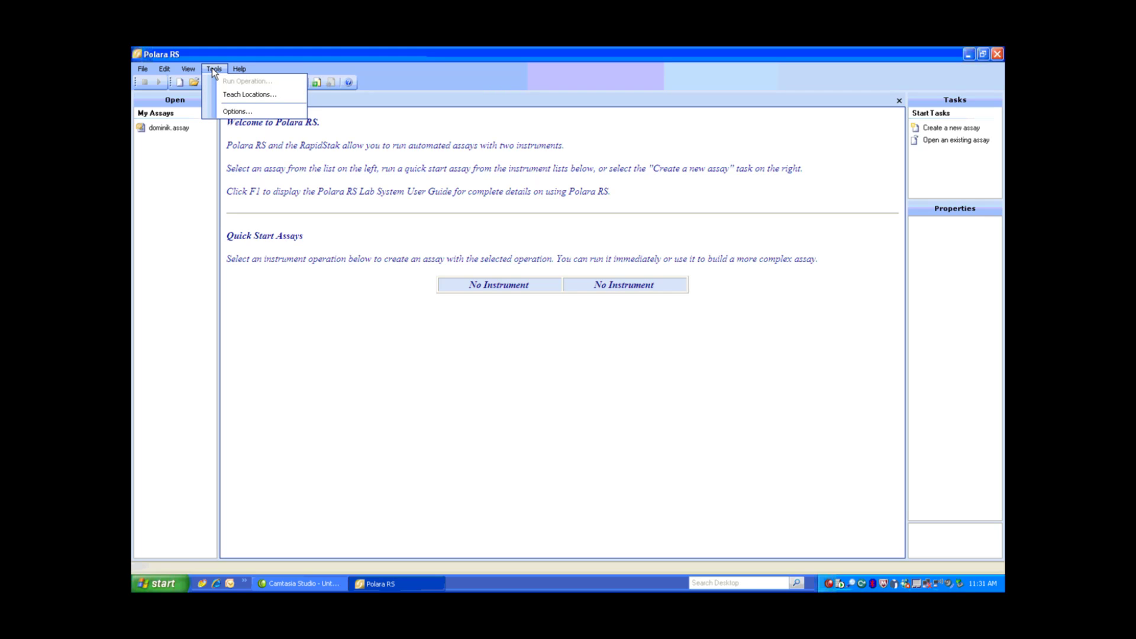
left_click(226, 112)
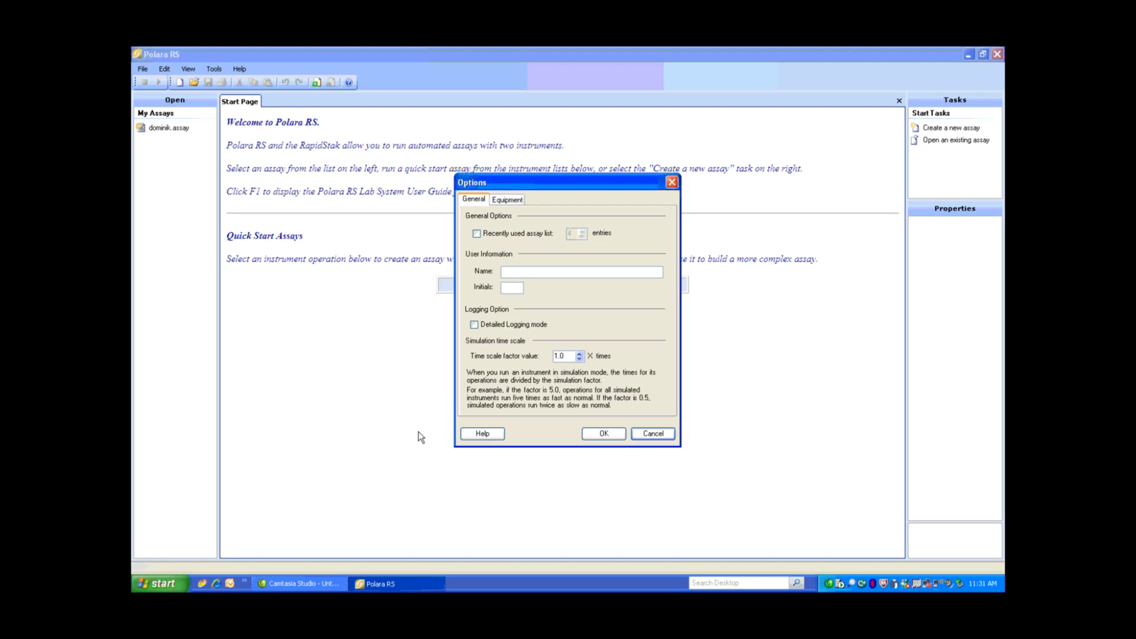
left_click(506, 201)
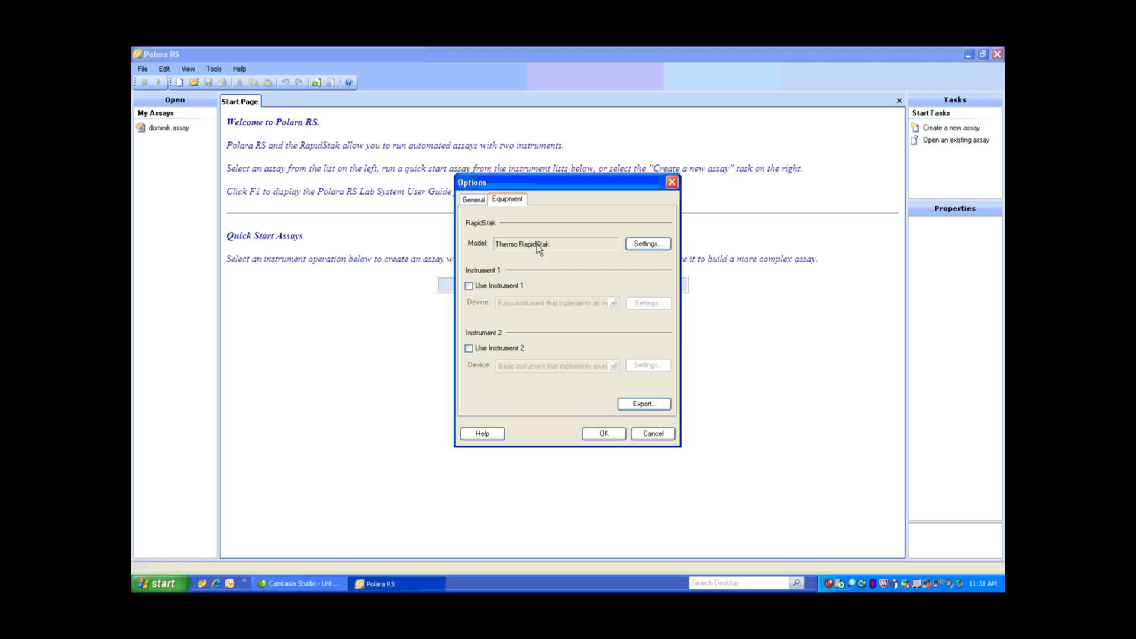
Step: Confirm the Thermo RapidStak settings with Mode left as Normal
left_click(647, 243)
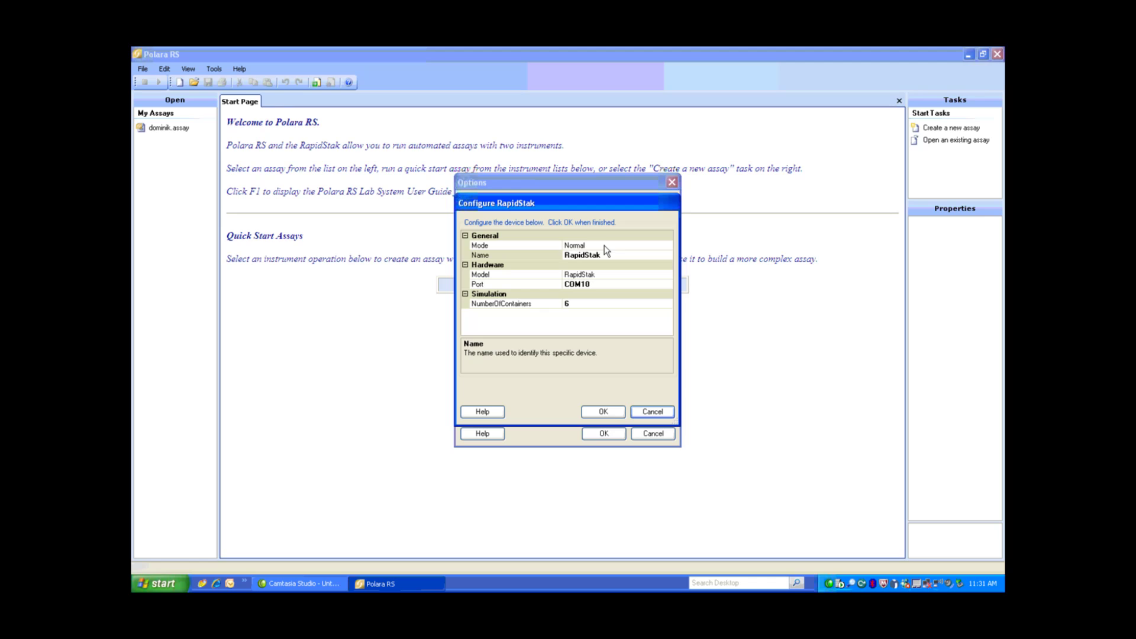
left_click(604, 245)
left_click(667, 246)
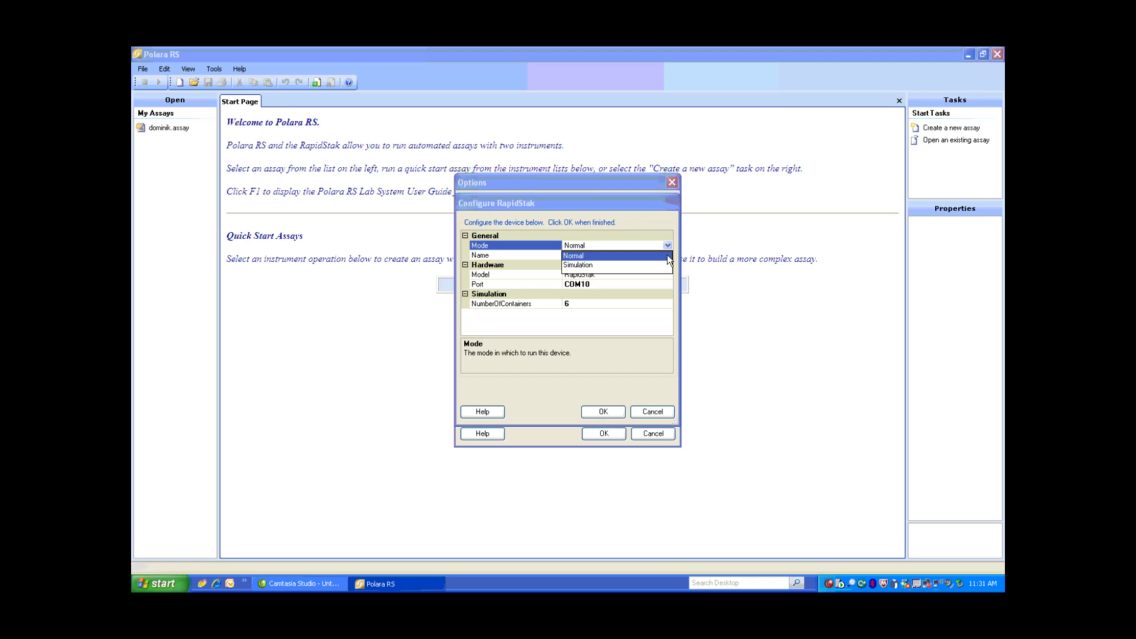
left_click(667, 256)
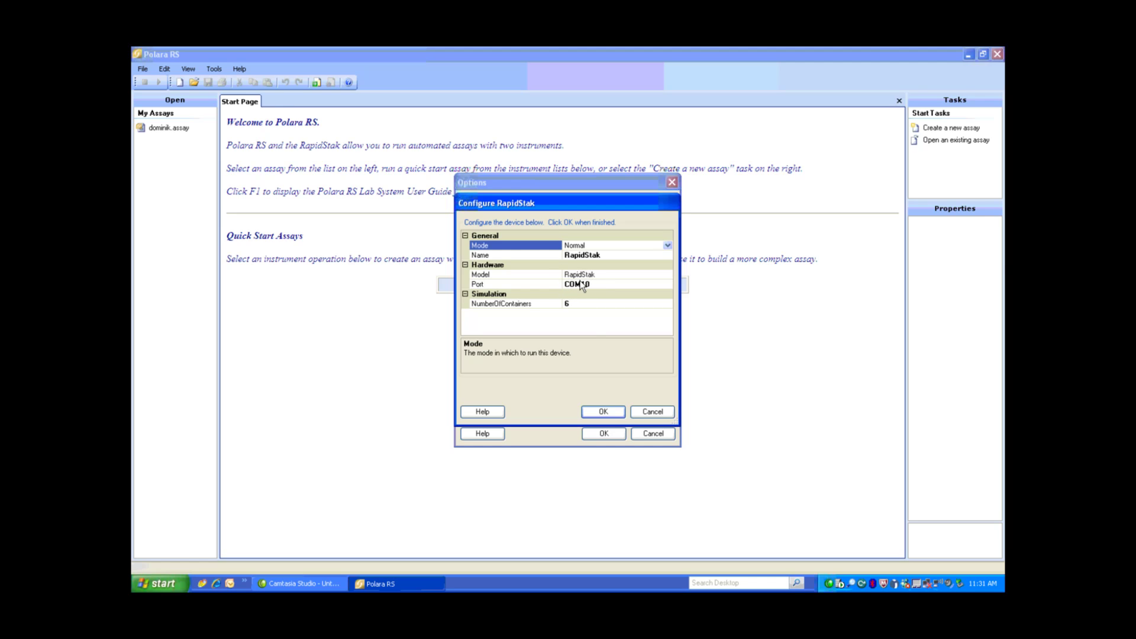
left_click(603, 411)
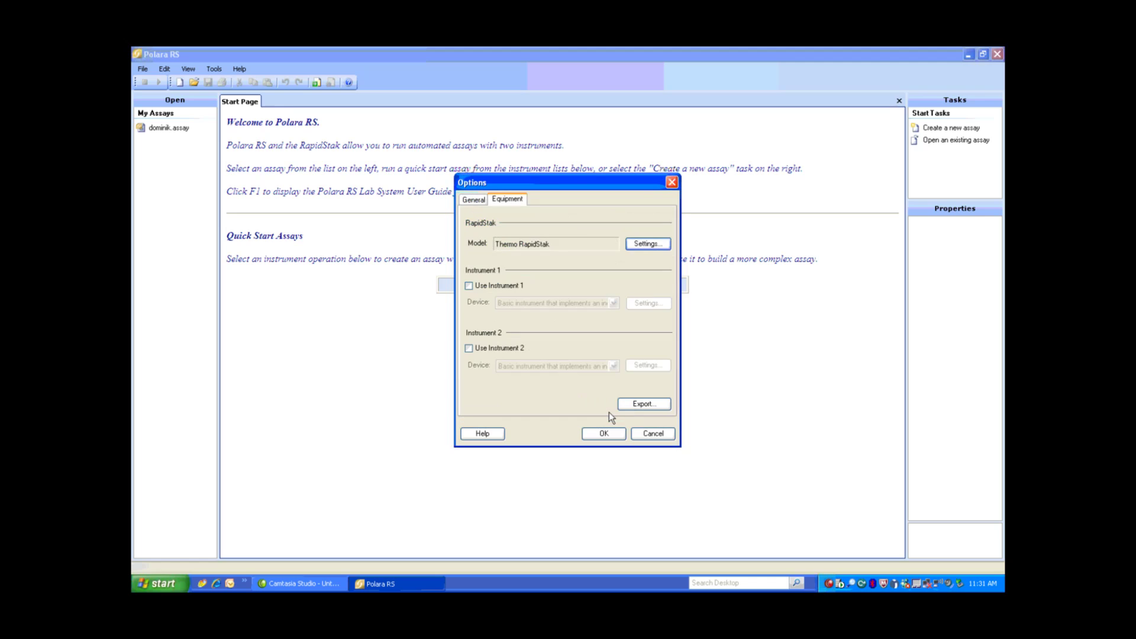
Step: Enable Instrument 1 as a Thermo Scientific Wellwash Versa
left_click(469, 286)
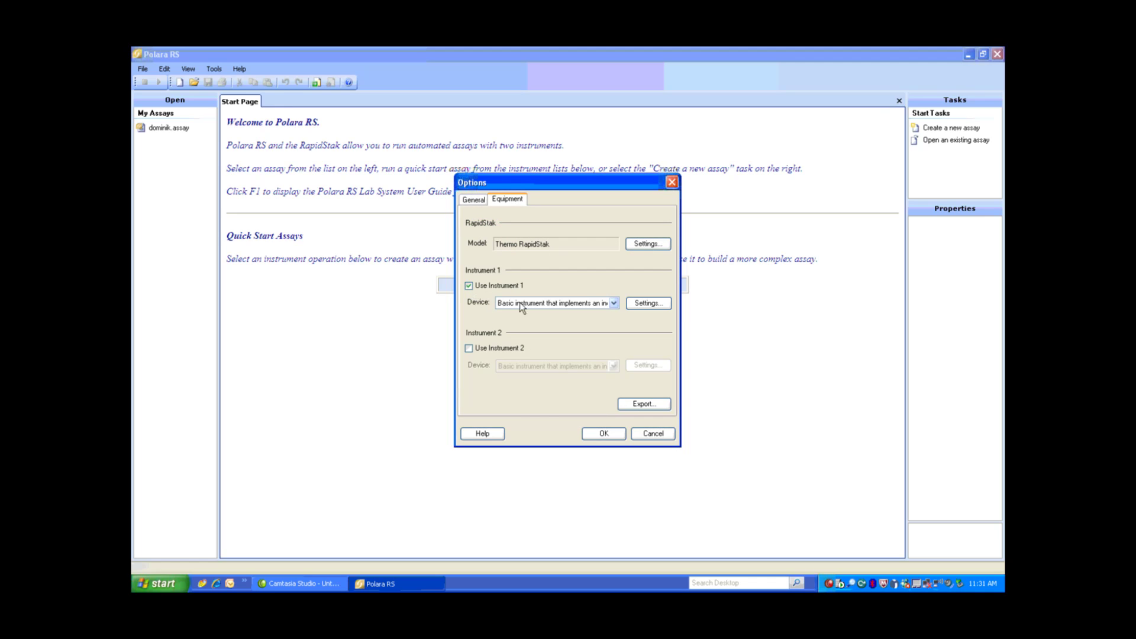
left_click(614, 303)
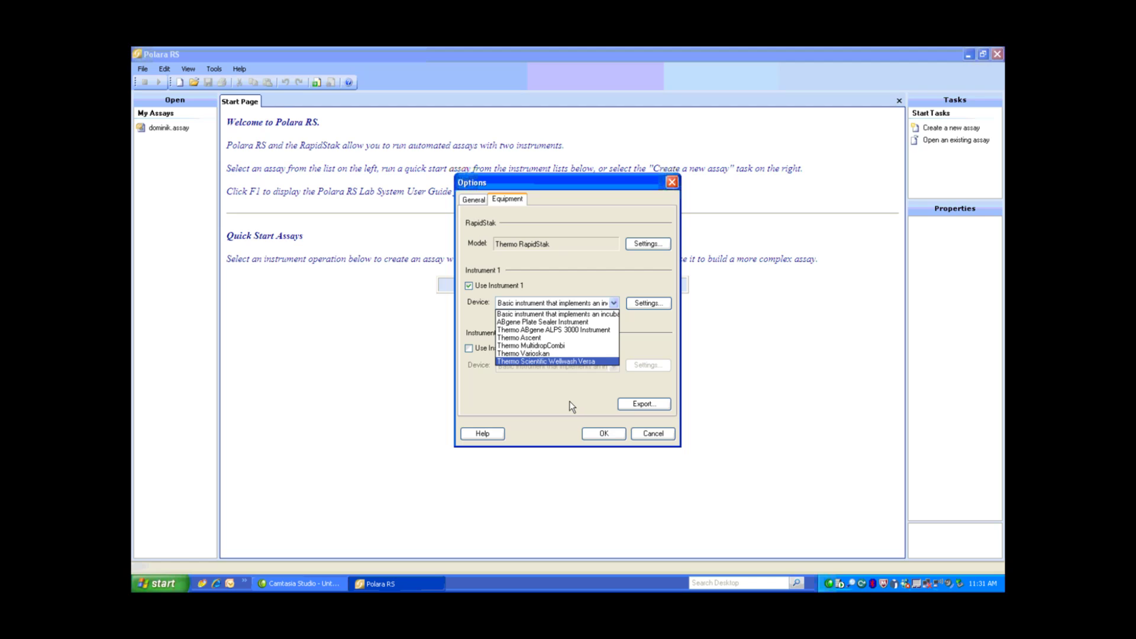
left_click(573, 361)
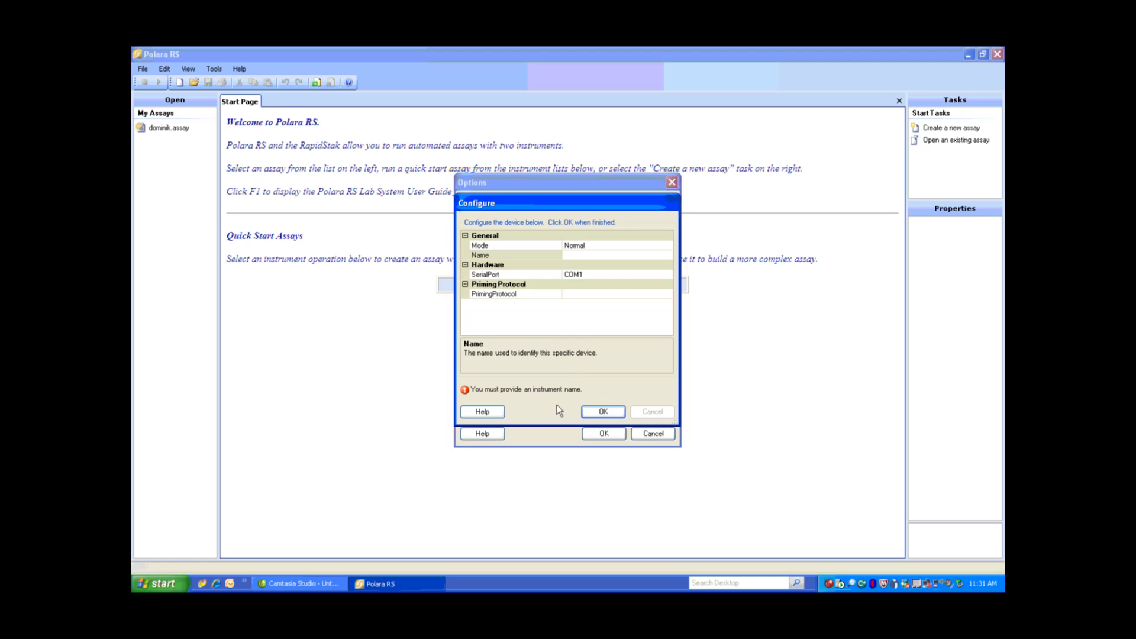
Step: Name the instrument 'Versa 1' on serial port COM9 and apply the equipment options
left_click(589, 254)
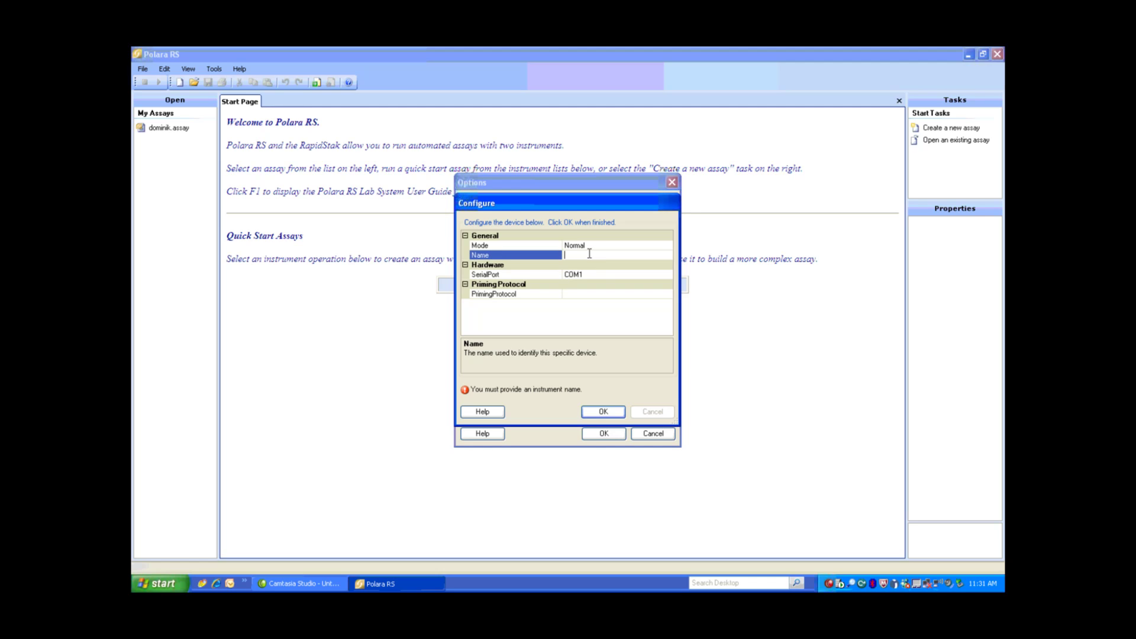
type("Versa 1")
left_click(593, 275)
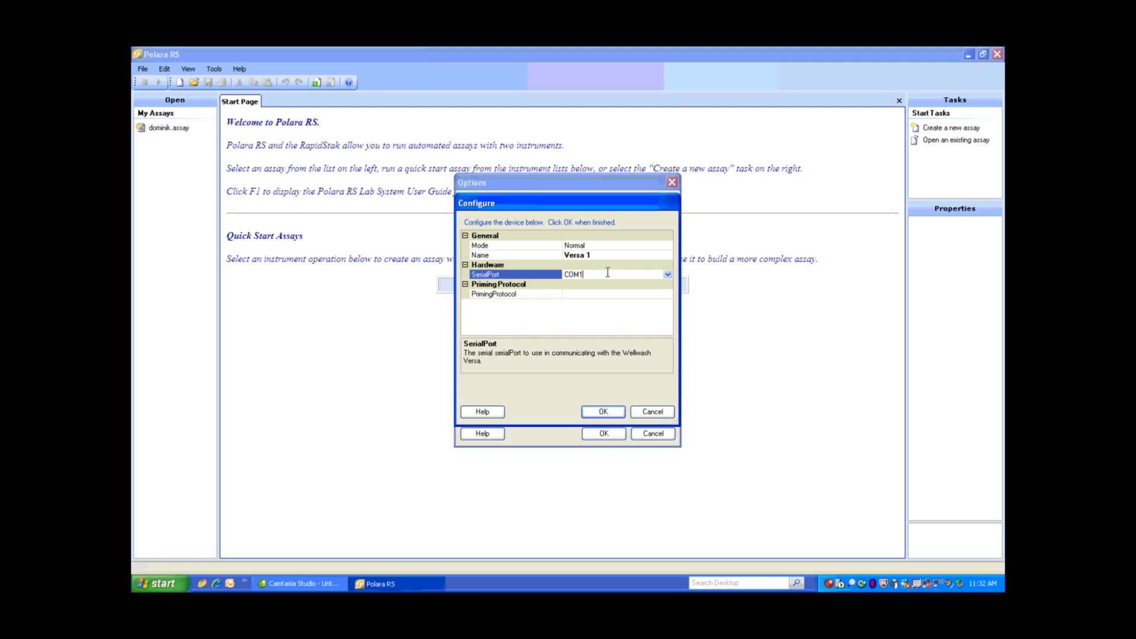
left_click(667, 274)
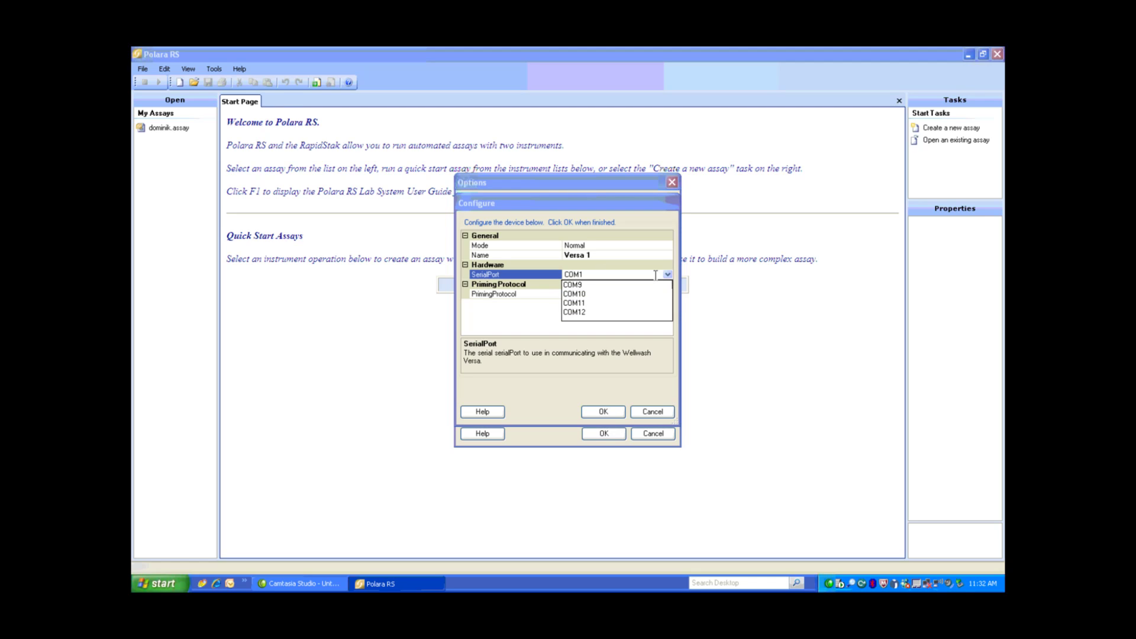
left_click(584, 285)
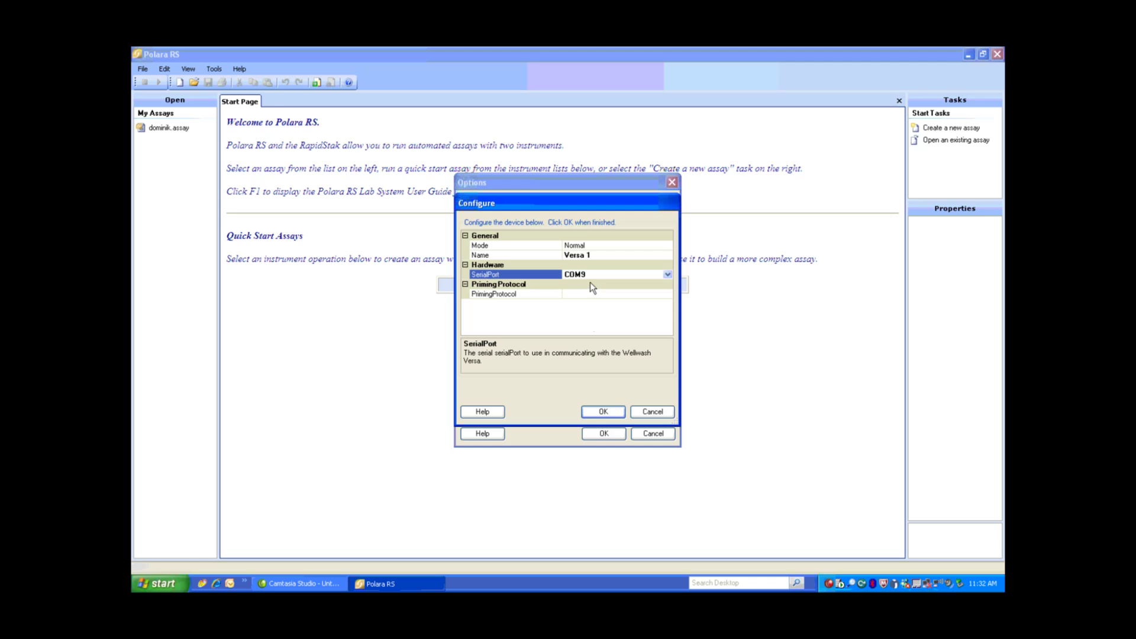
left_click(602, 413)
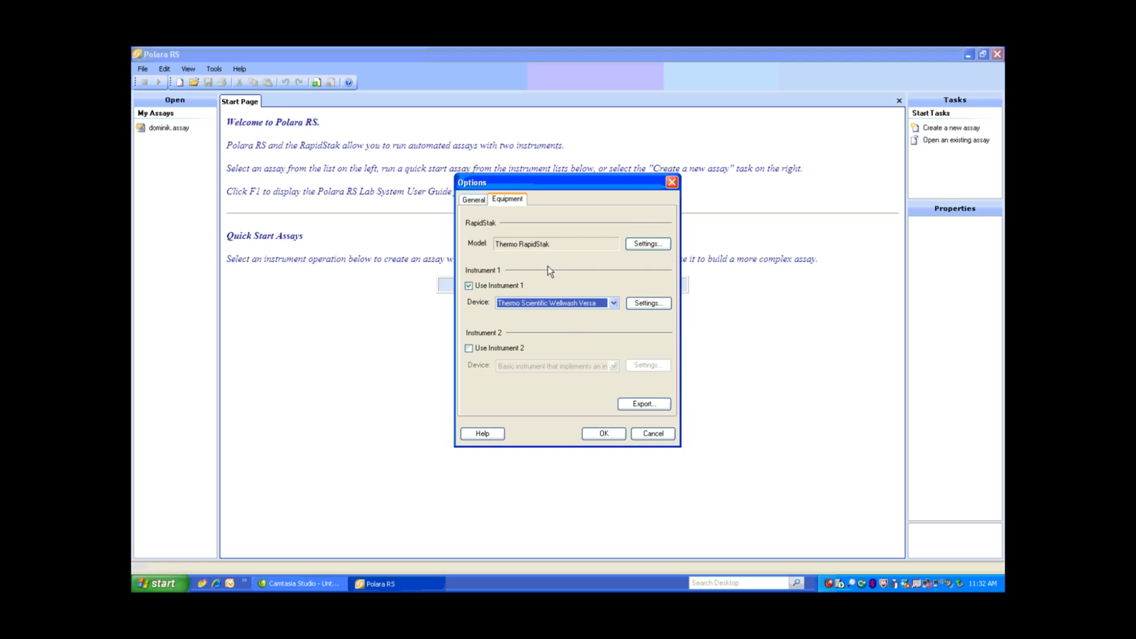
left_click(604, 433)
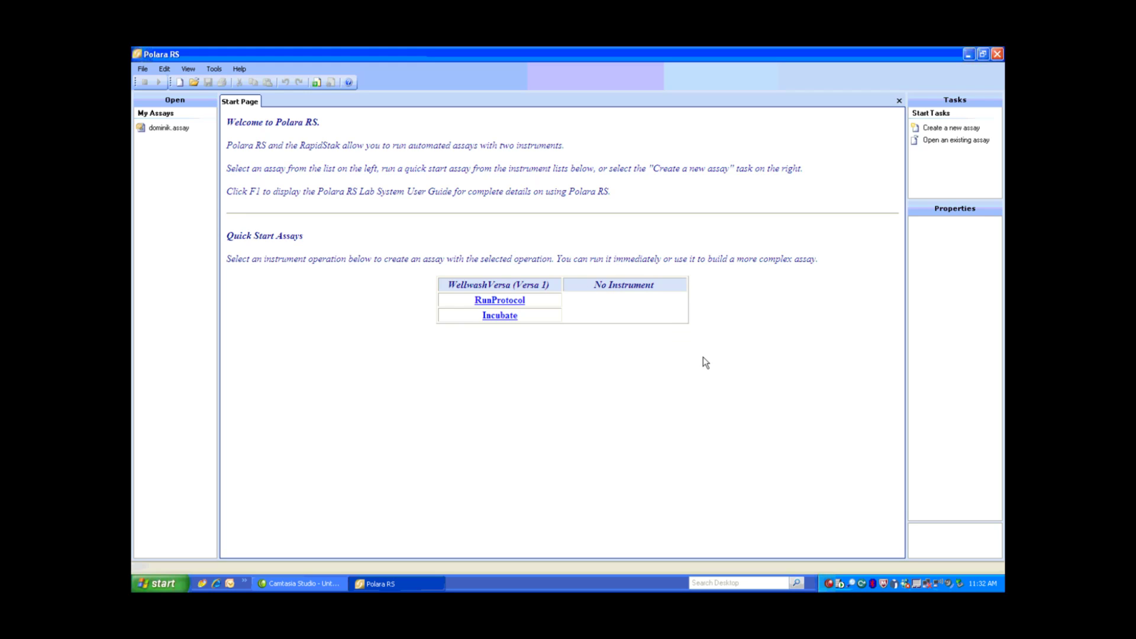
Step: Create a new assay and drop Versa 1's RunProtocol operation into Process Plates
left_click(946, 129)
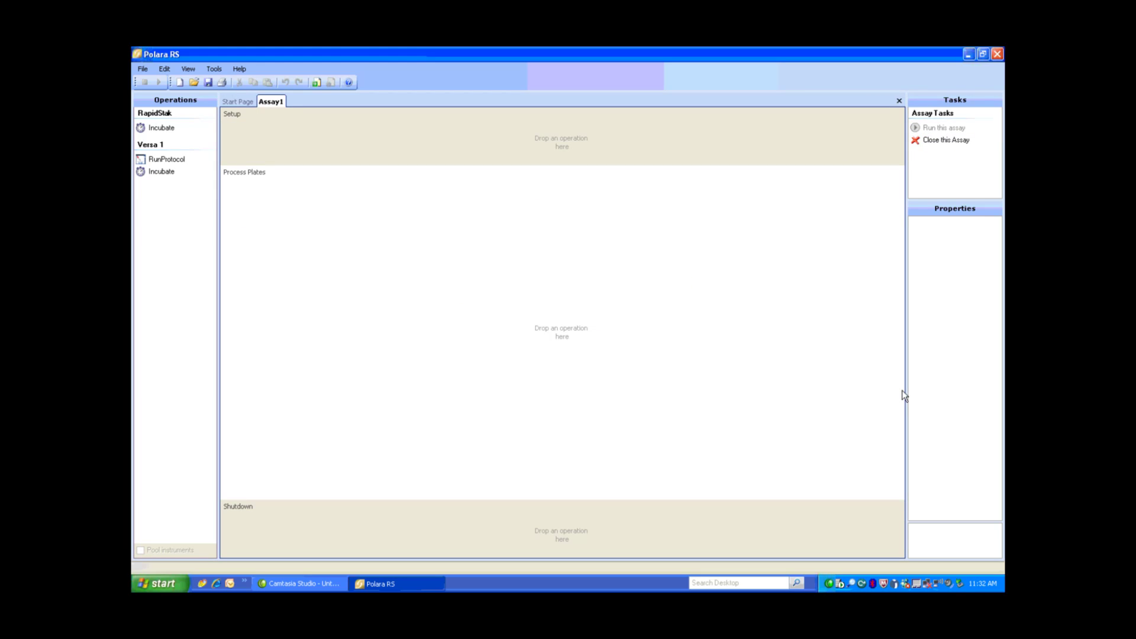
left_click_drag(907, 390, 825, 380)
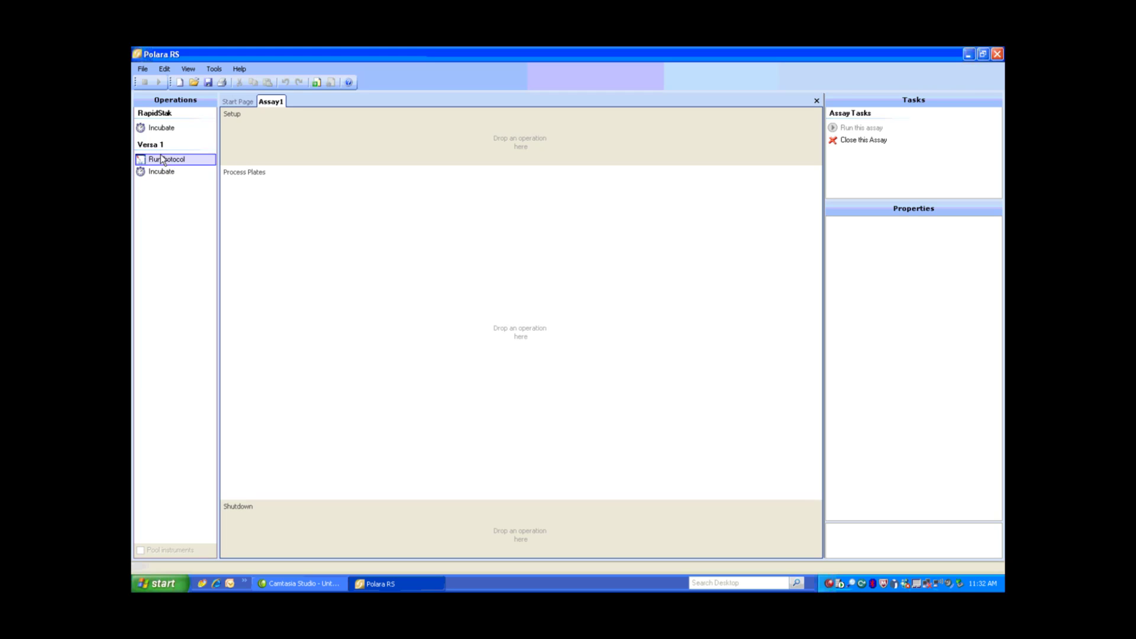
left_click_drag(171, 165, 521, 235)
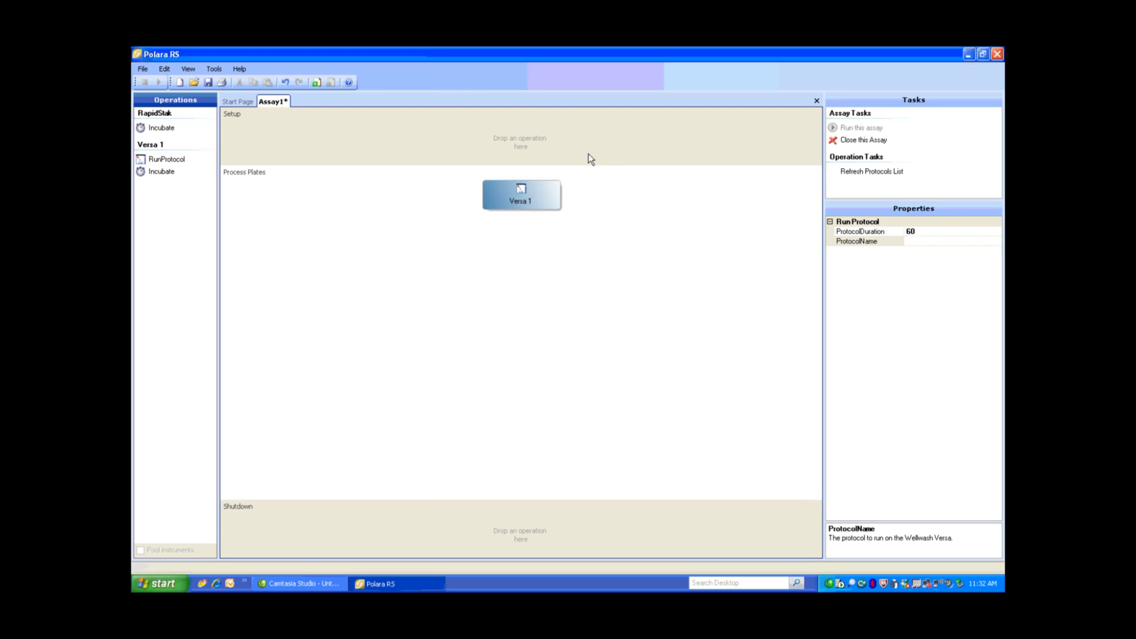
left_click(533, 197)
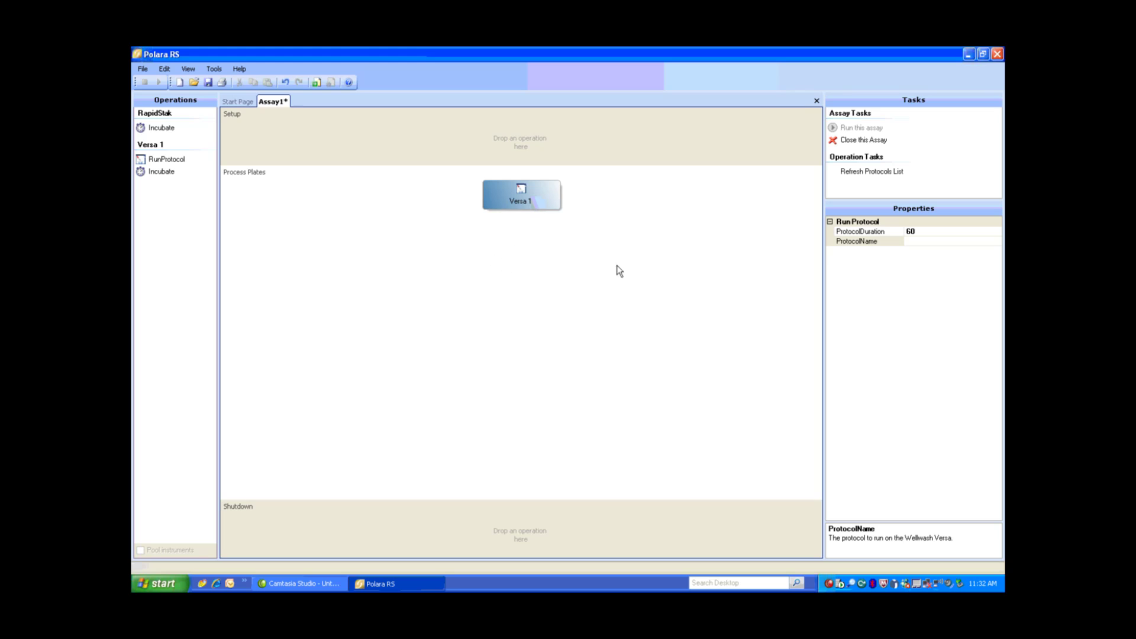
left_click_drag(822, 329, 760, 330)
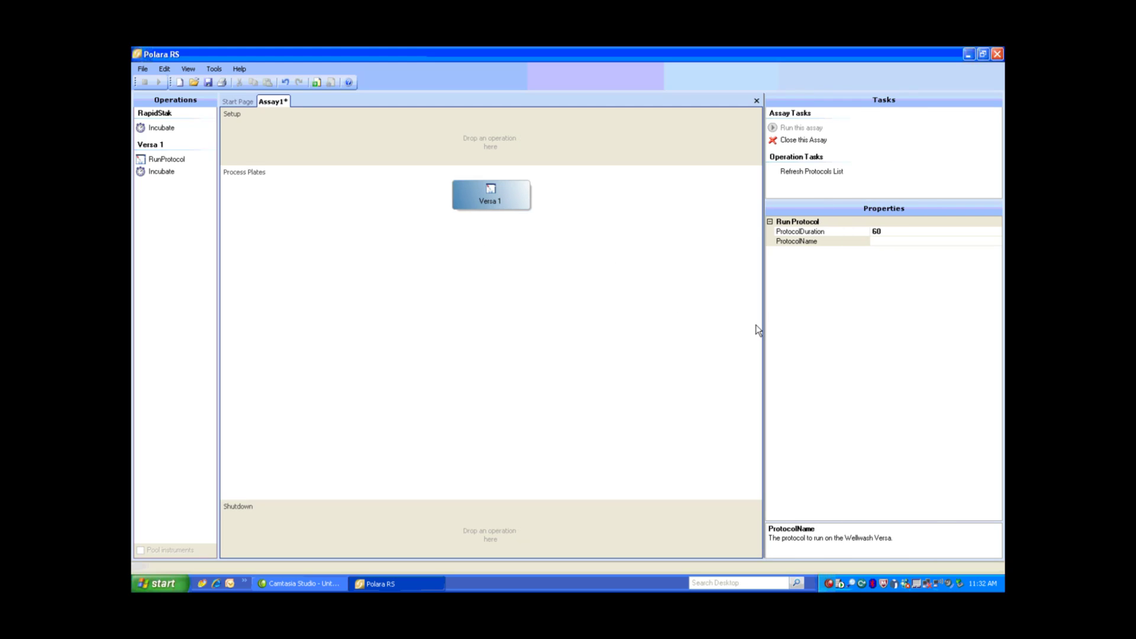
Step: Refresh the protocols list after finding the ProtocolName list empty
left_click(971, 241)
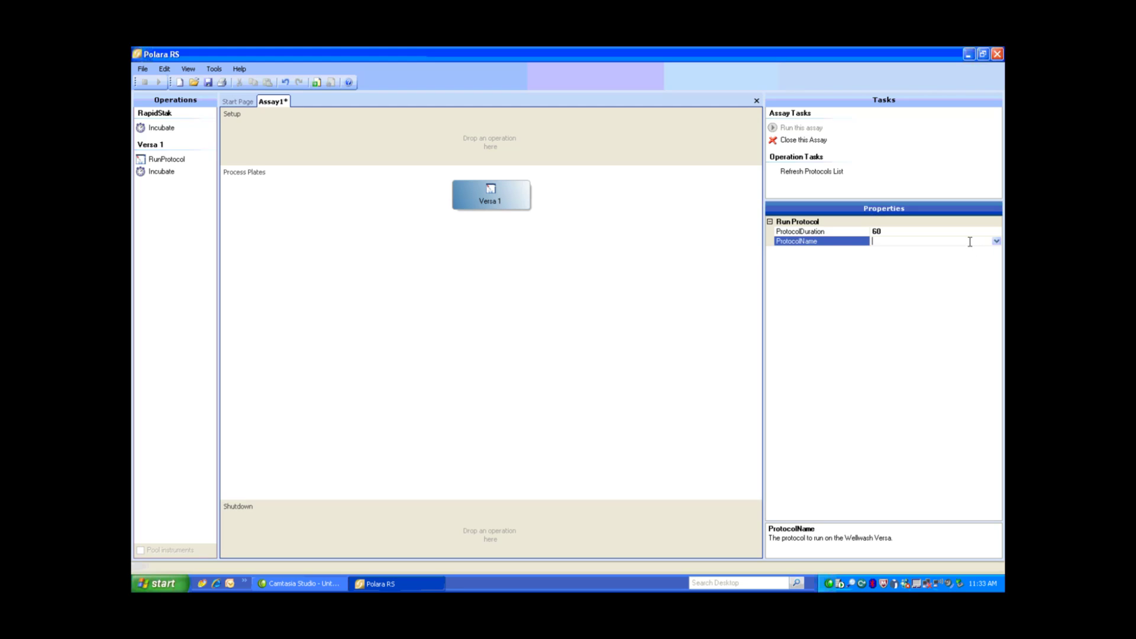
left_click(997, 242)
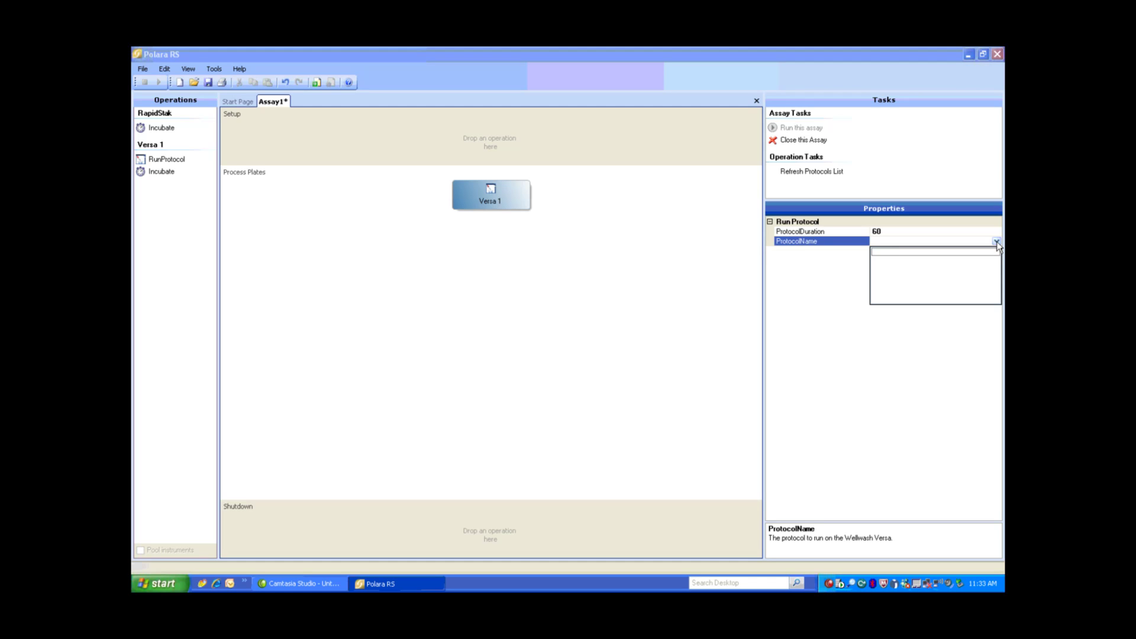
left_click(827, 177)
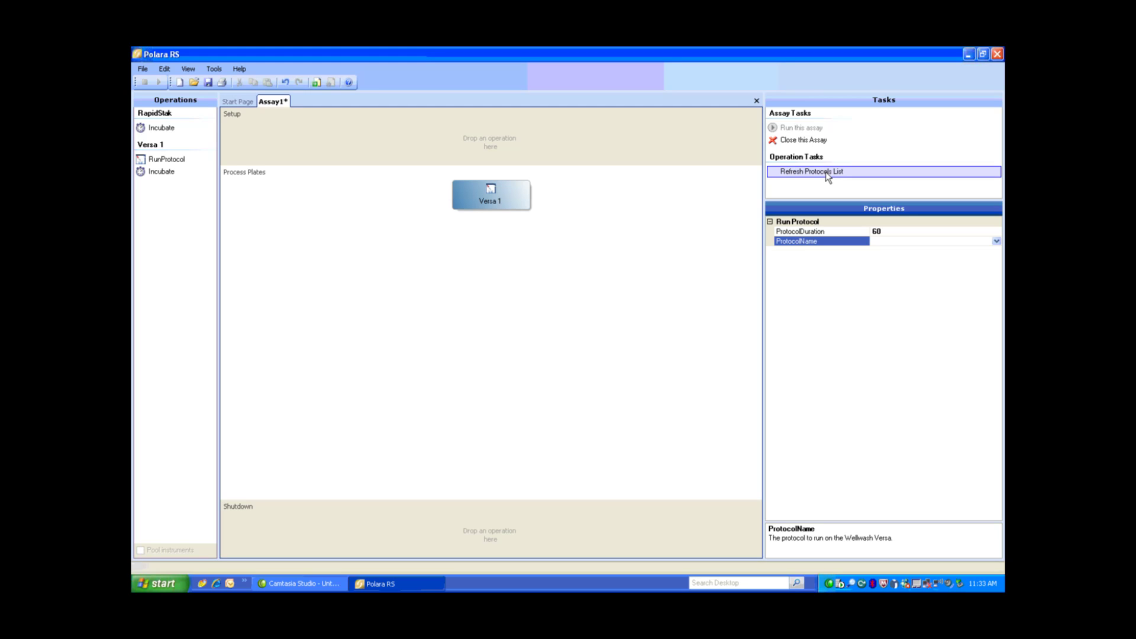
left_click(828, 176)
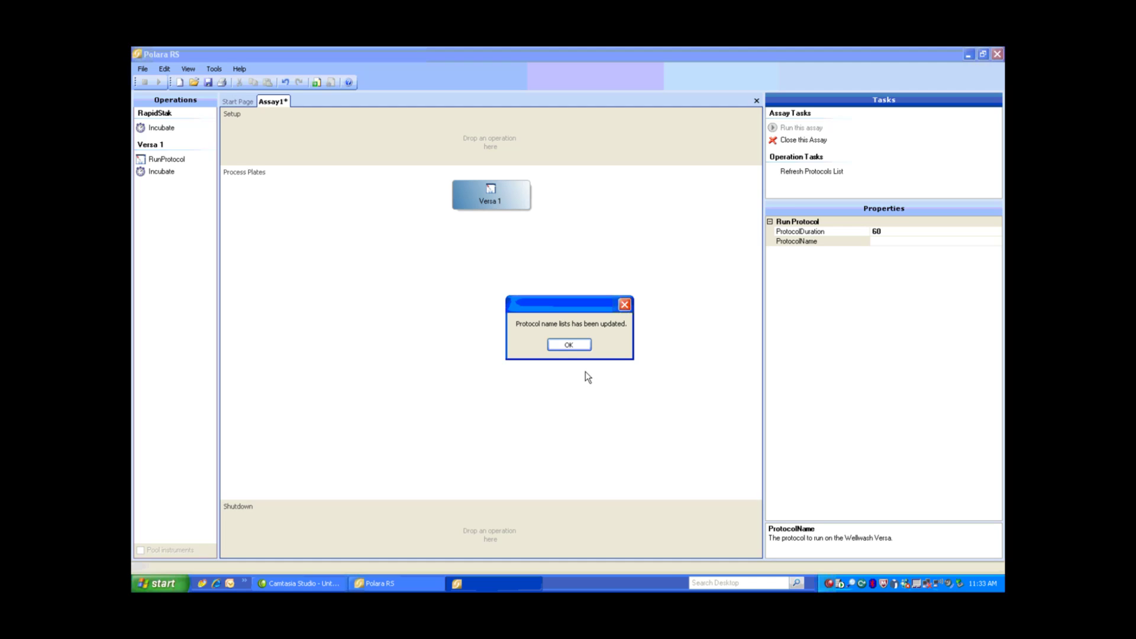
left_click(575, 346)
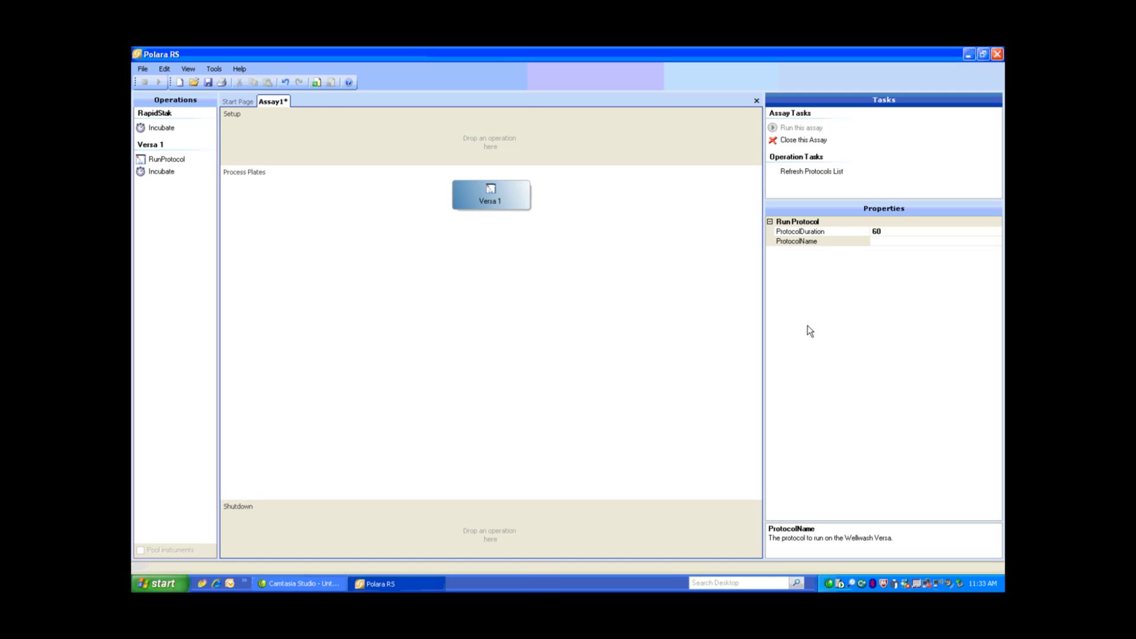
Step: Set the Versa 1 operation's ProtocolName to wash1
left_click(941, 242)
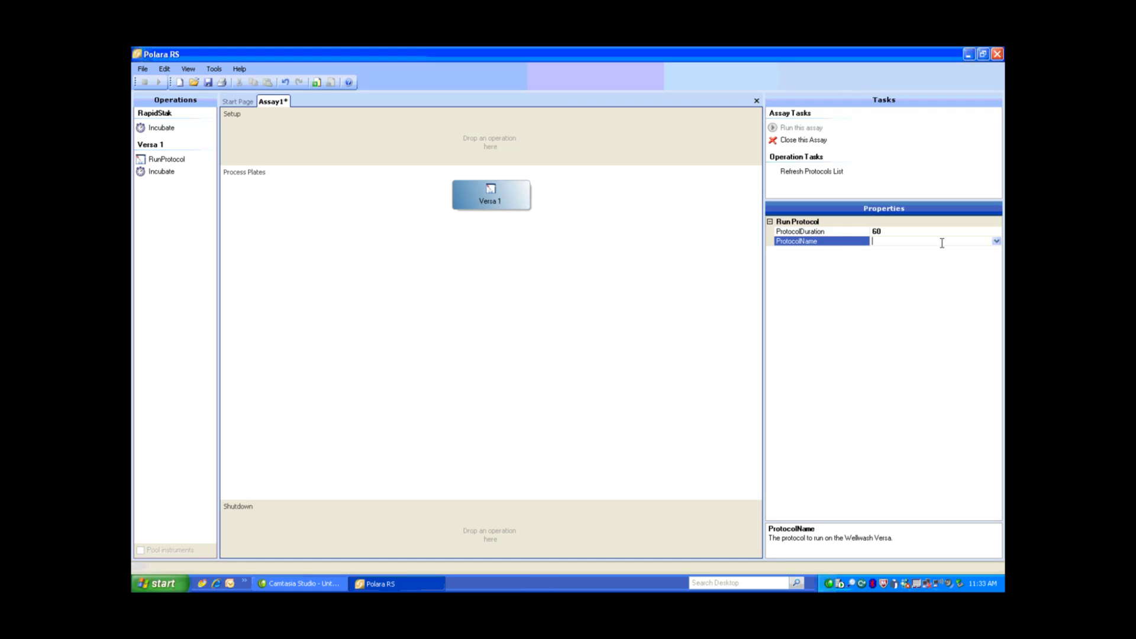
left_click(996, 241)
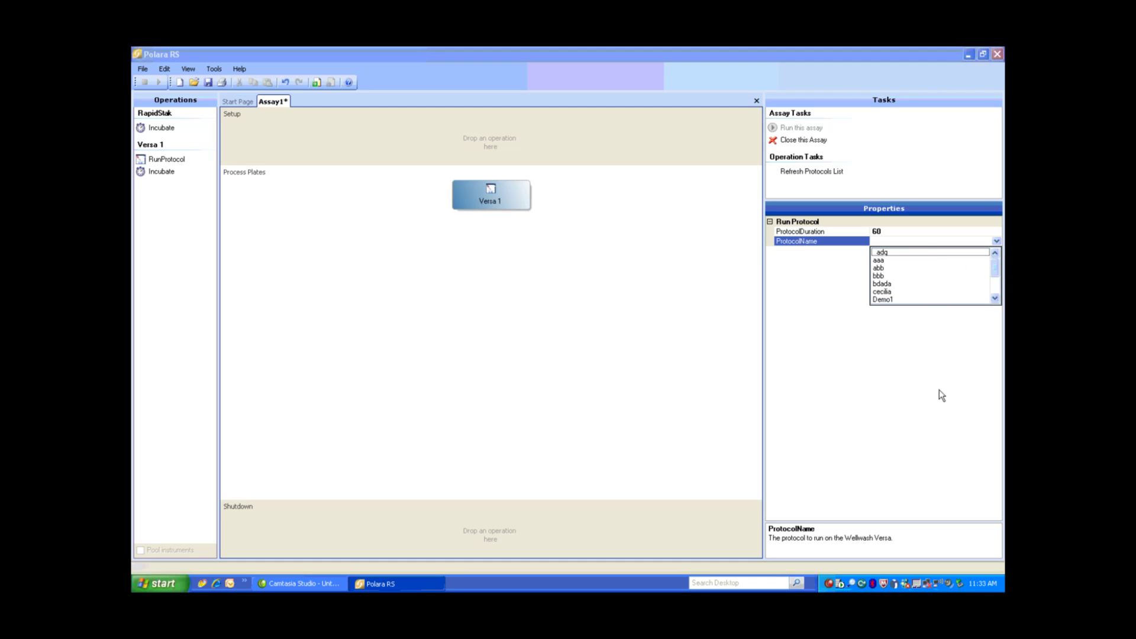
left_click(994, 298)
left_click(994, 299)
left_click(994, 298)
left_click(995, 299)
left_click(994, 299)
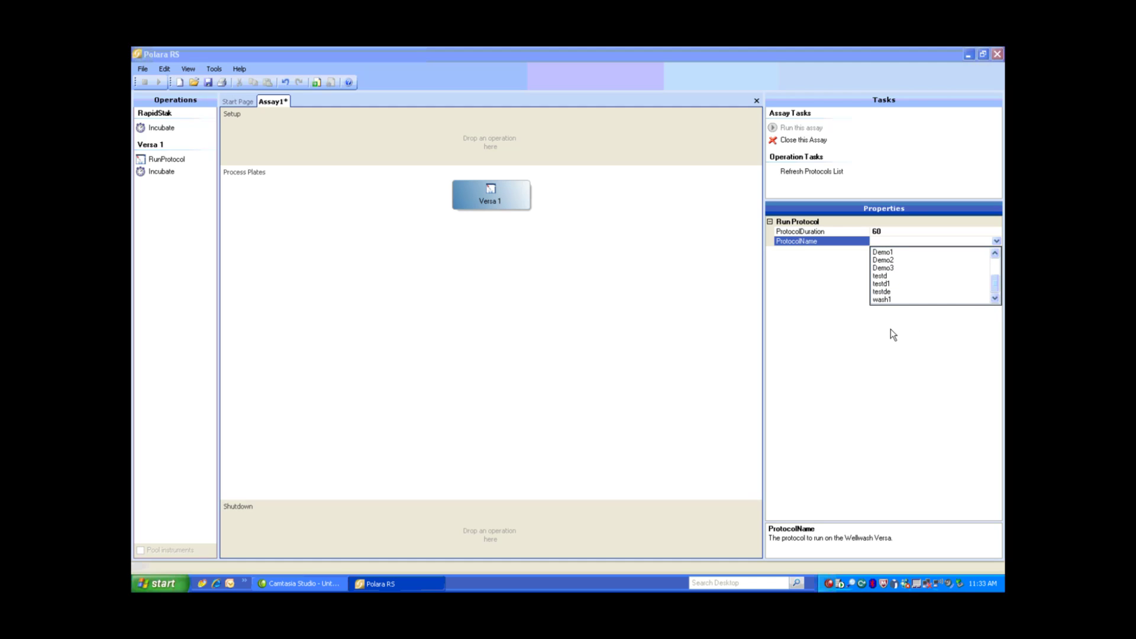
left_click(880, 300)
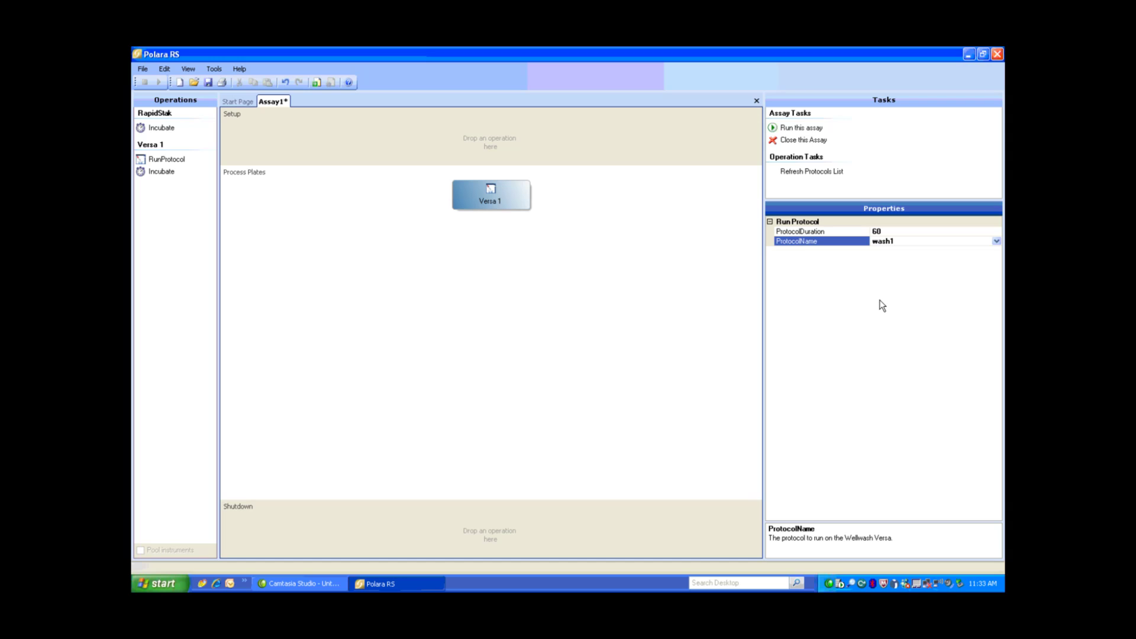
Step: Open the Run Page for Assay1 from the Tasks panel
left_click_drag(763, 334, 820, 345)
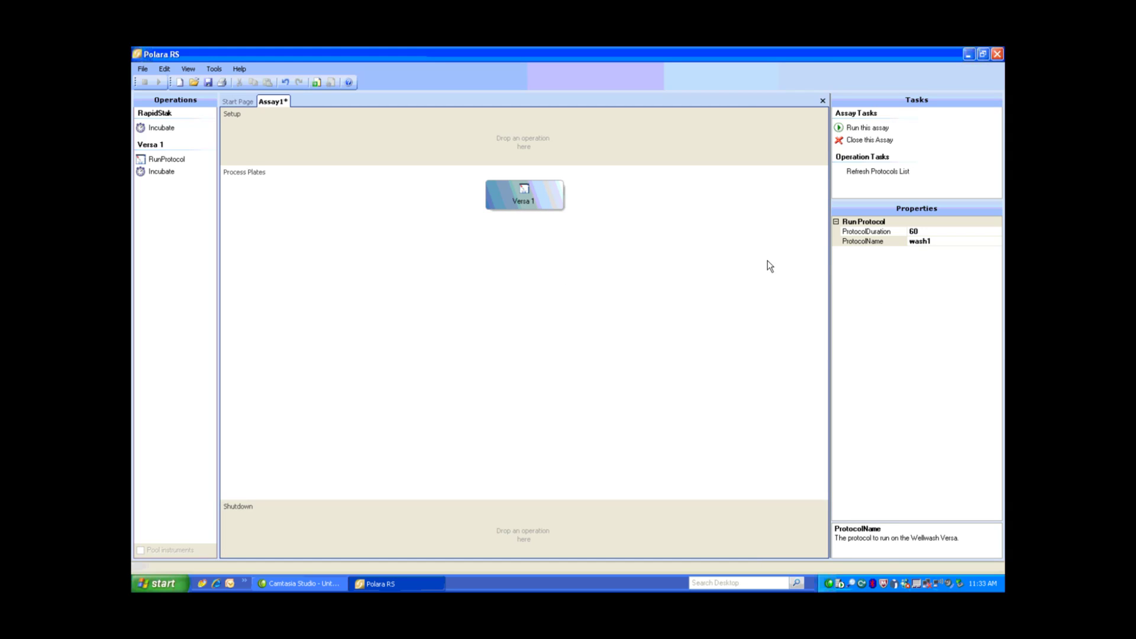
left_click(879, 127)
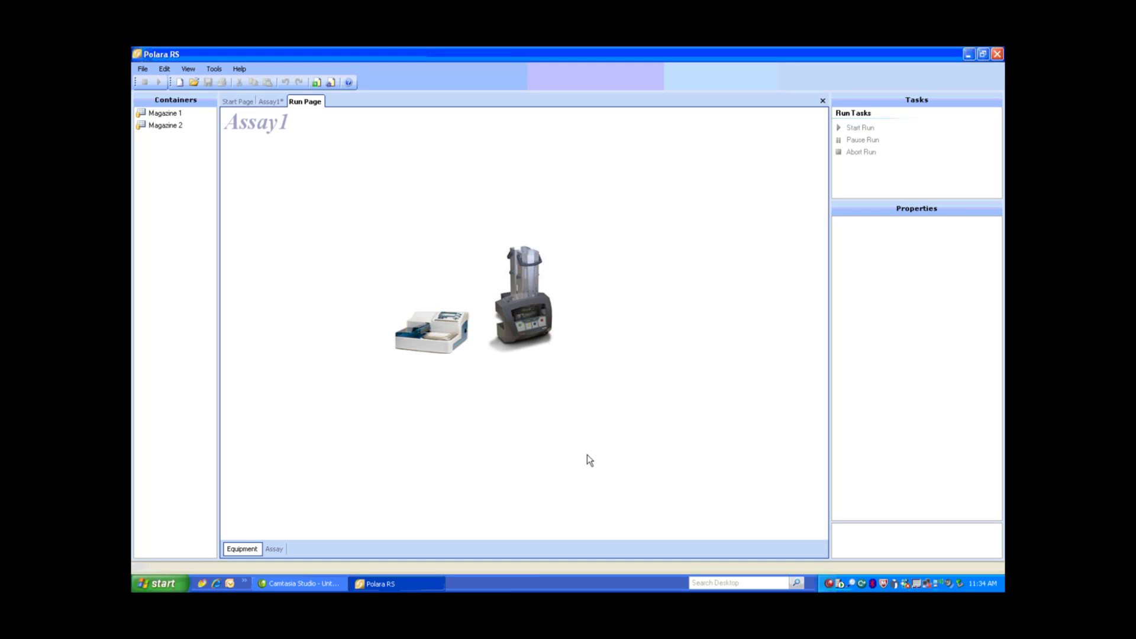
Step: Review the Assay's process stages, then return to the Equipment view
left_click(275, 550)
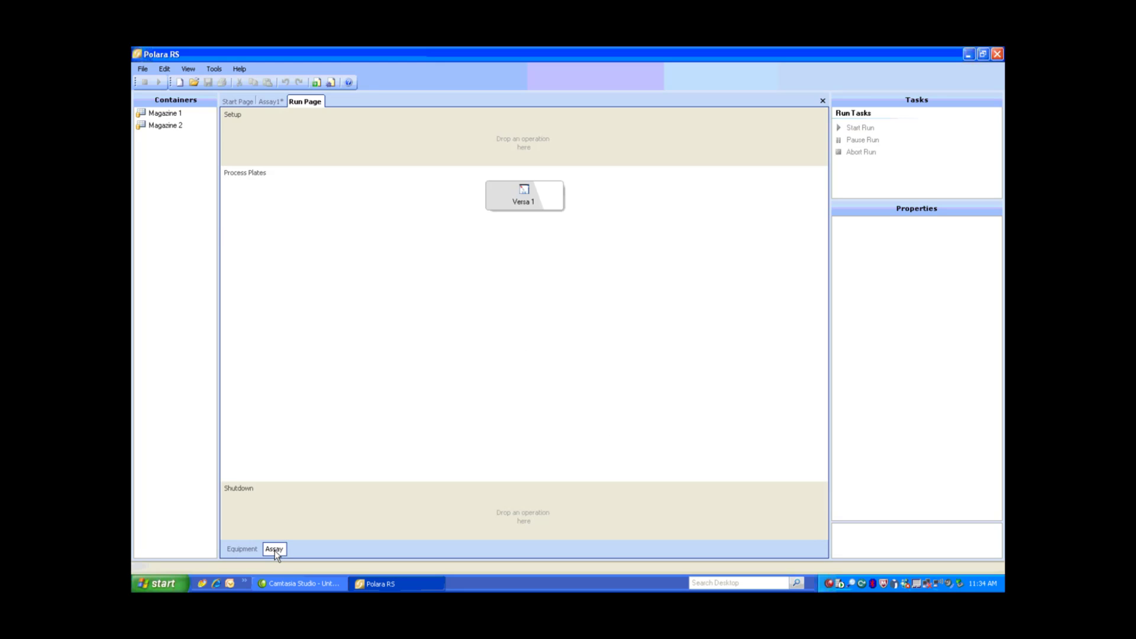
left_click(243, 549)
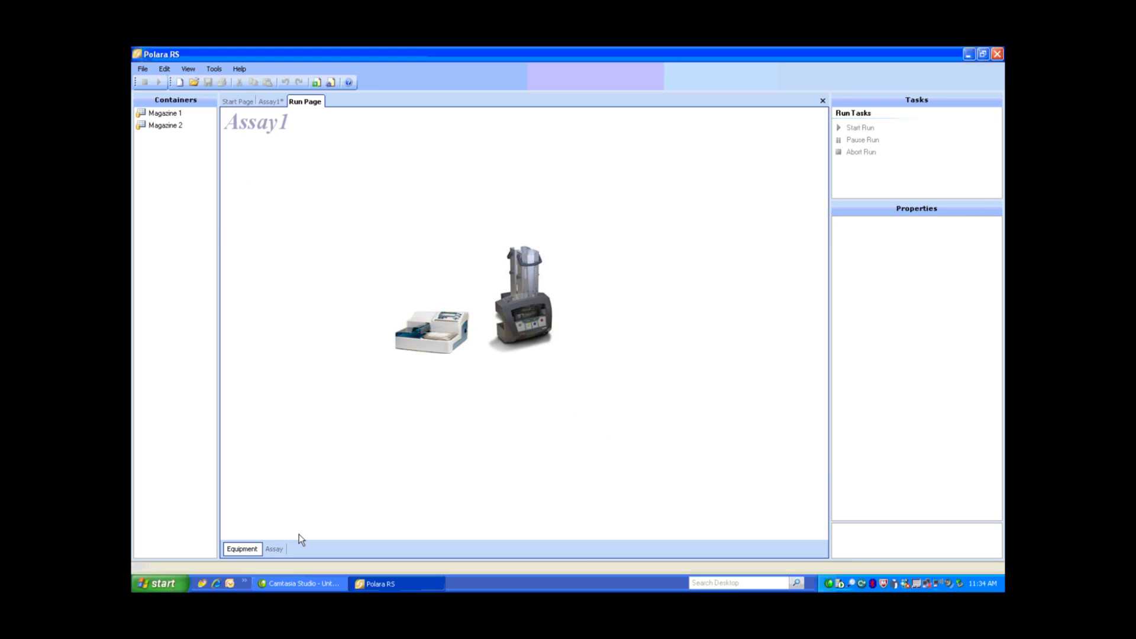